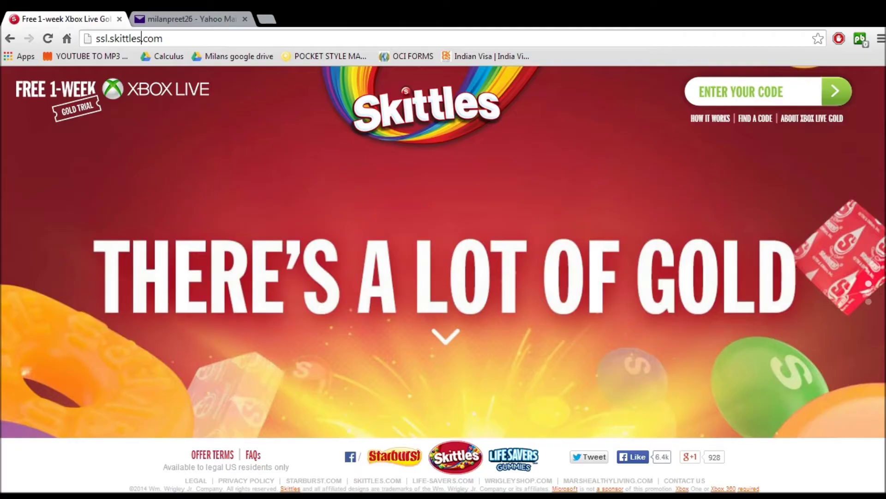
# Step: Enter the Skittles pack's promo code in ENTER YOUR CODE and submit it with the green arrow
pyautogui.click(141, 39)
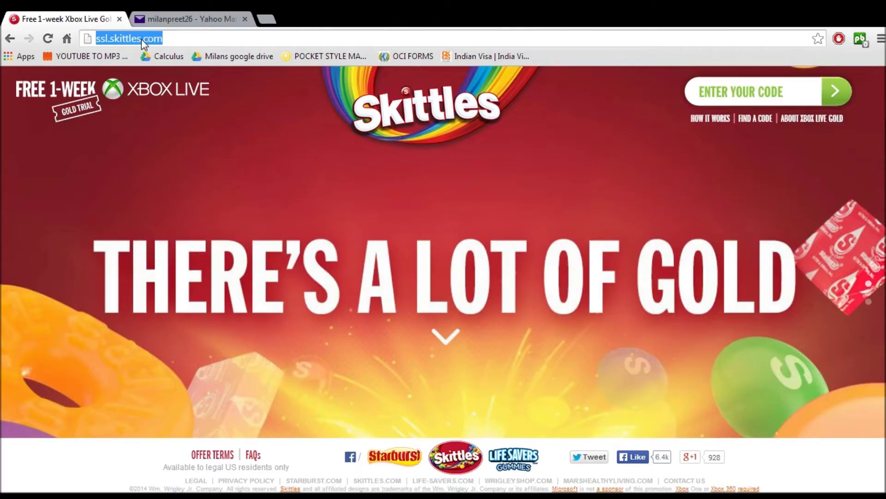
pyautogui.click(342, 178)
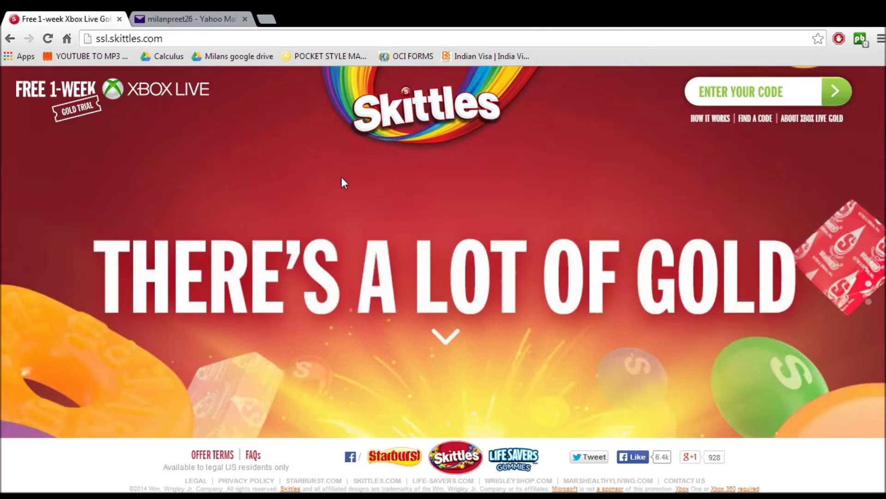
pyautogui.click(702, 91)
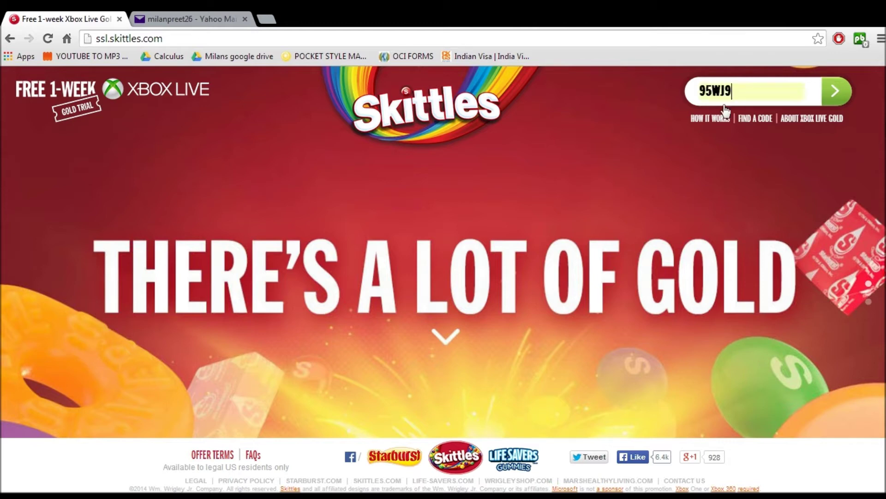
pyautogui.click(831, 99)
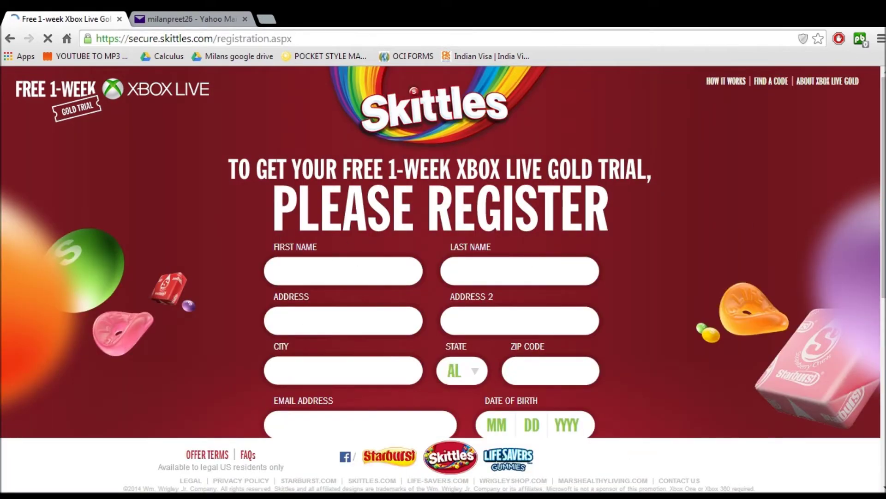
# Step: Fill the First Name and Last Name fields with the registrant's name, then advance to Address
pyautogui.scroll(-1, 425, 220)
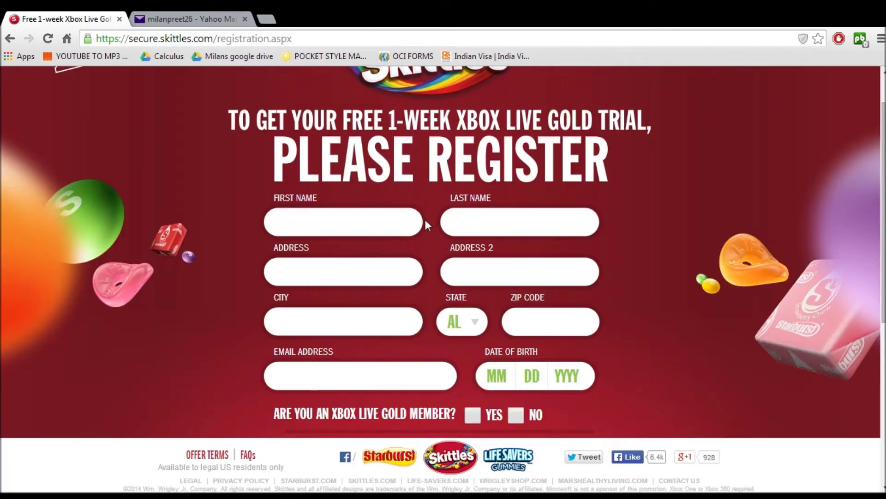
pyautogui.click(343, 222)
pyautogui.press('Tab')
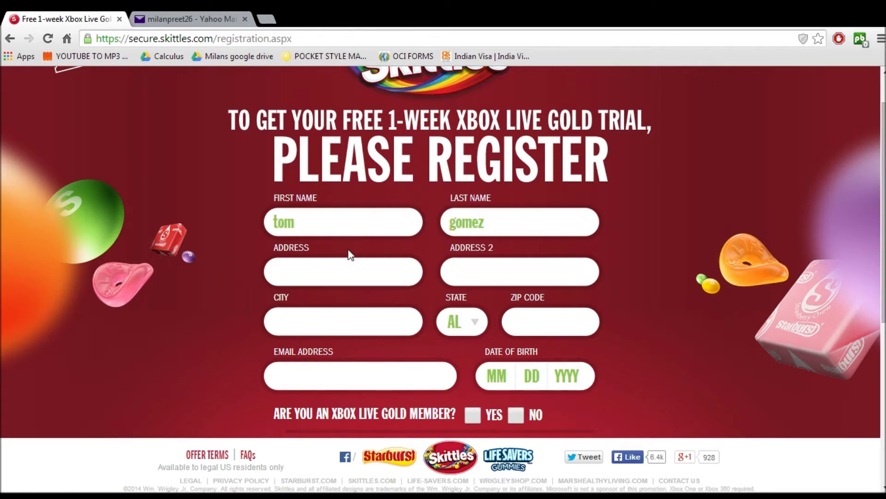
pyautogui.press('Tab')
# Step: Open Zillow in a new tab and resume the previous Seattle WA home search
pyautogui.click(266, 16)
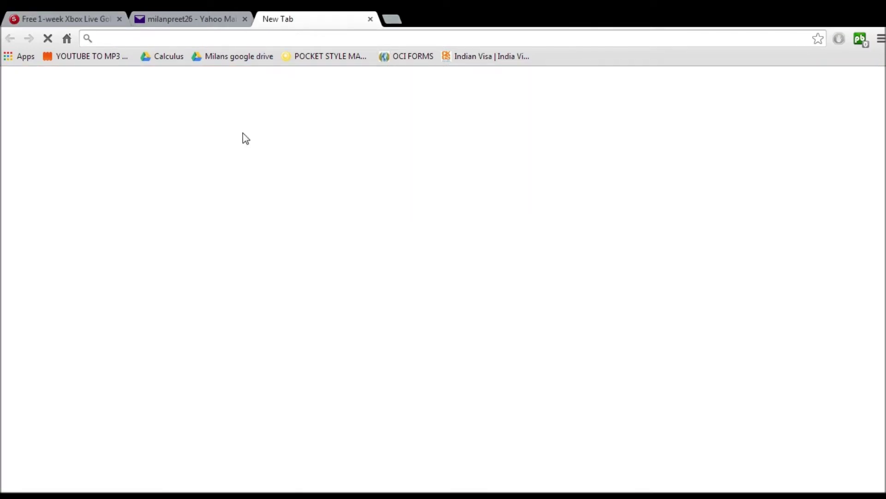
pyautogui.write('zillow')
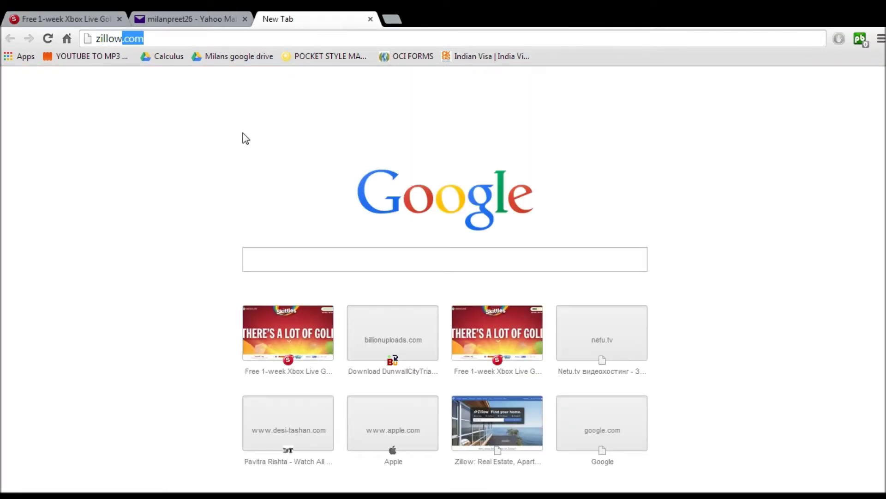
pyautogui.write('com')
pyautogui.press('Return')
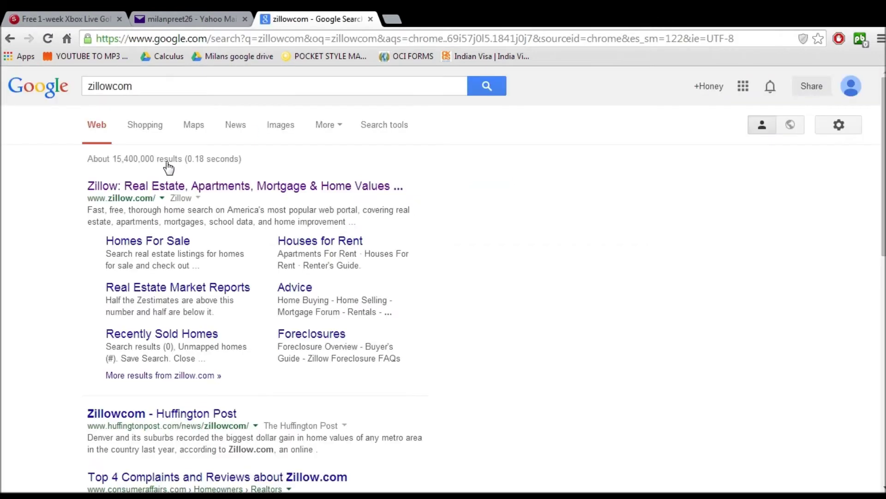
pyautogui.click(147, 187)
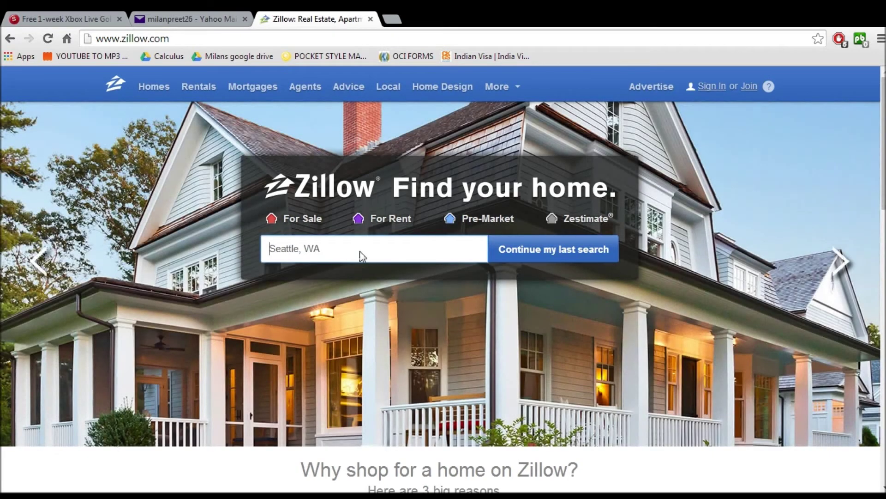
pyautogui.click(533, 247)
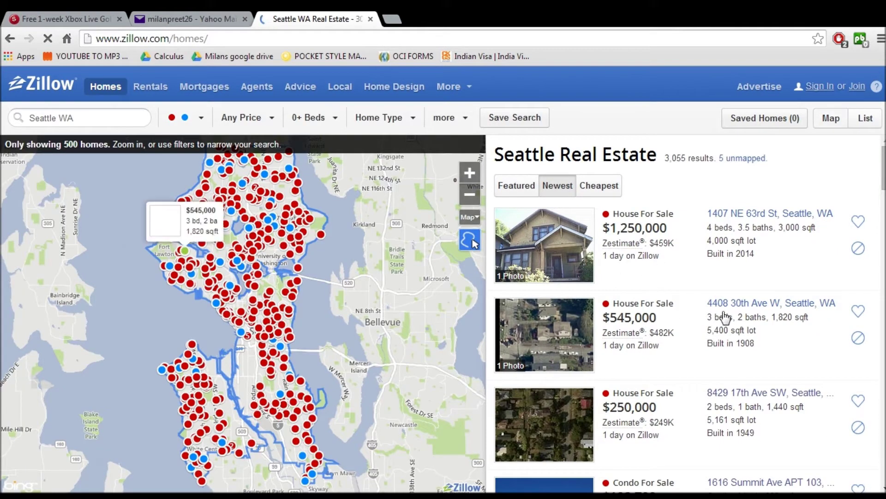
# Step: Open the first Seattle listing ($1,250,000) and select its street address
pyautogui.click(783, 214)
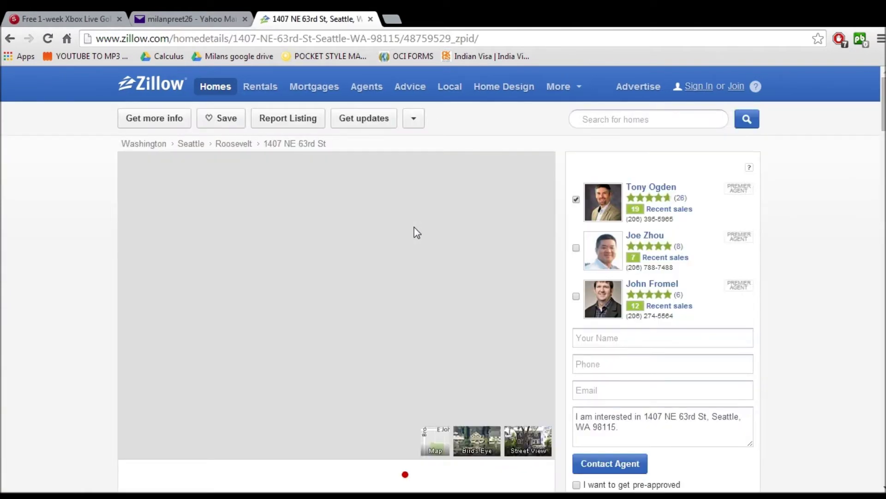
pyautogui.moveTo(883, 95); pyautogui.dragTo(883, 140)
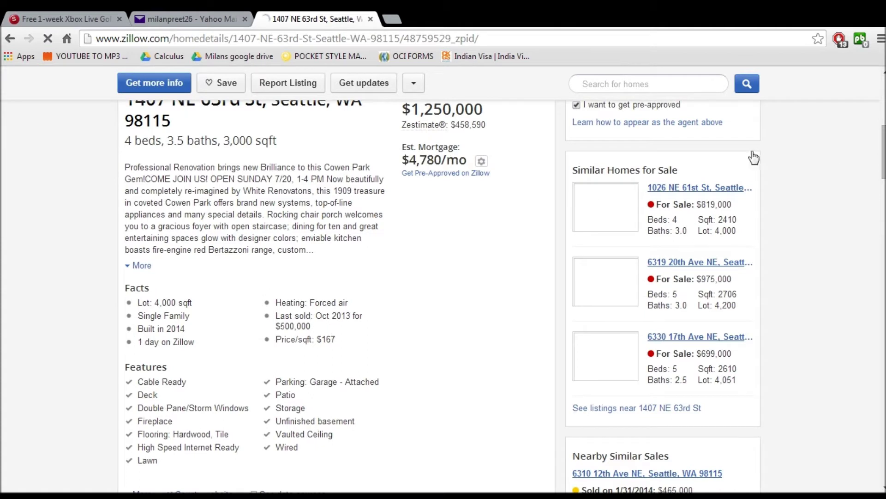
pyautogui.moveTo(125, 107); pyautogui.dragTo(262, 106)
pyautogui.hotkey('ctrl', 'c')
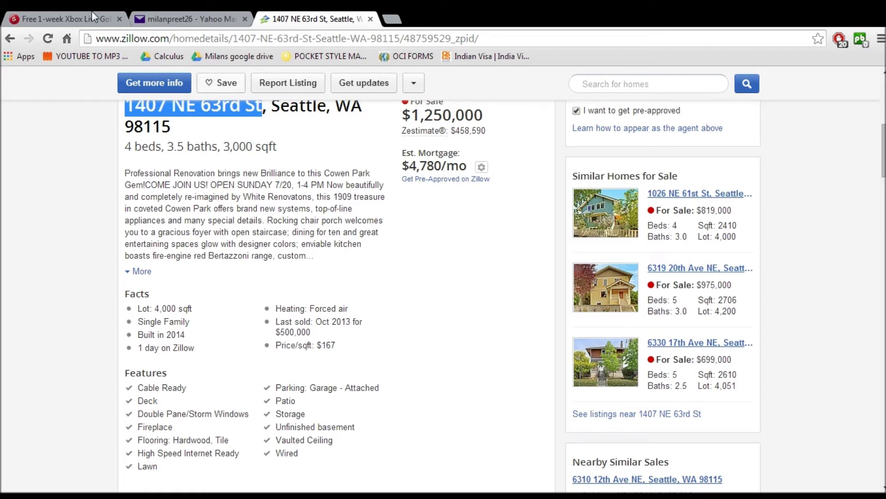
# Step: Paste the copied Zillow street address into the registration form's Address field
pyautogui.click(58, 20)
pyautogui.click(317, 264)
pyautogui.hotkey('ctrl', 'v')
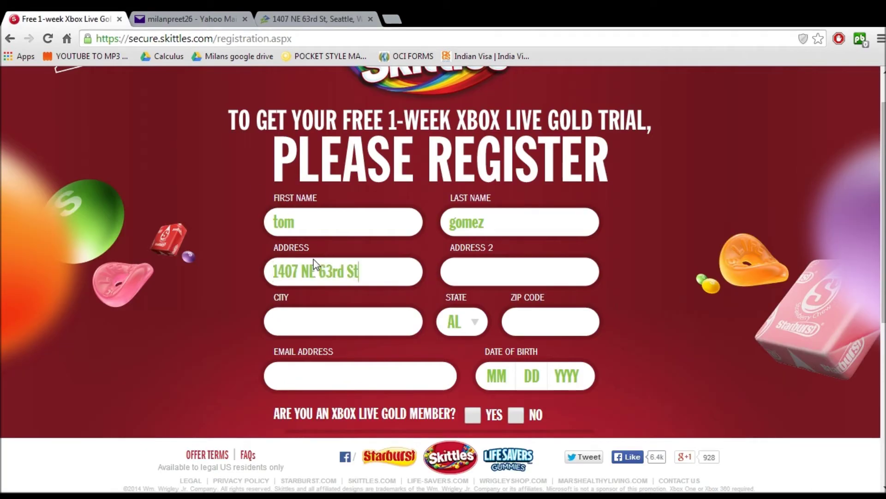
pyautogui.click(302, 18)
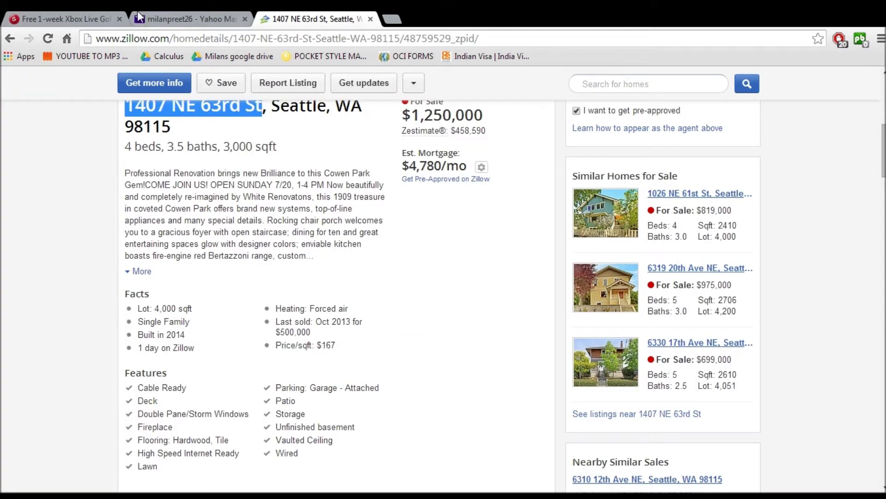
pyautogui.click(138, 18)
pyautogui.click(89, 18)
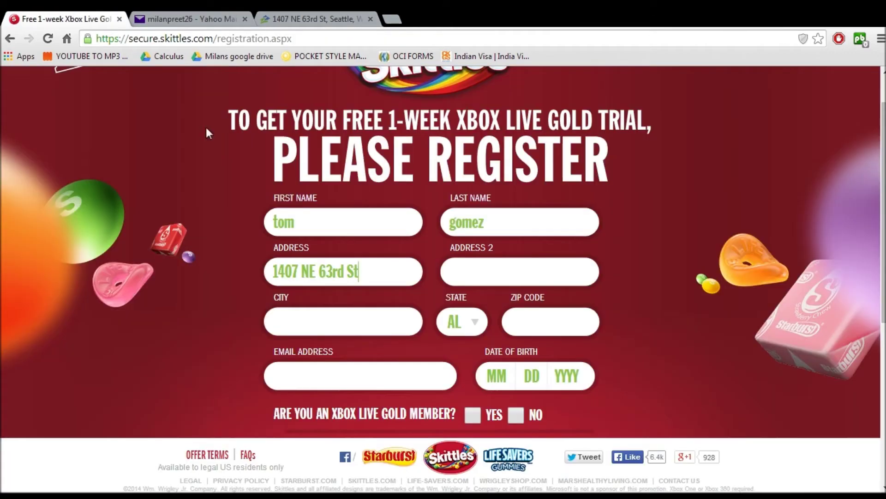
# Step: Fill in the ZIP code, state WA, city Seattle, the e-mail address and birth date 11/11/1979
pyautogui.click(521, 322)
pyautogui.write('98115')
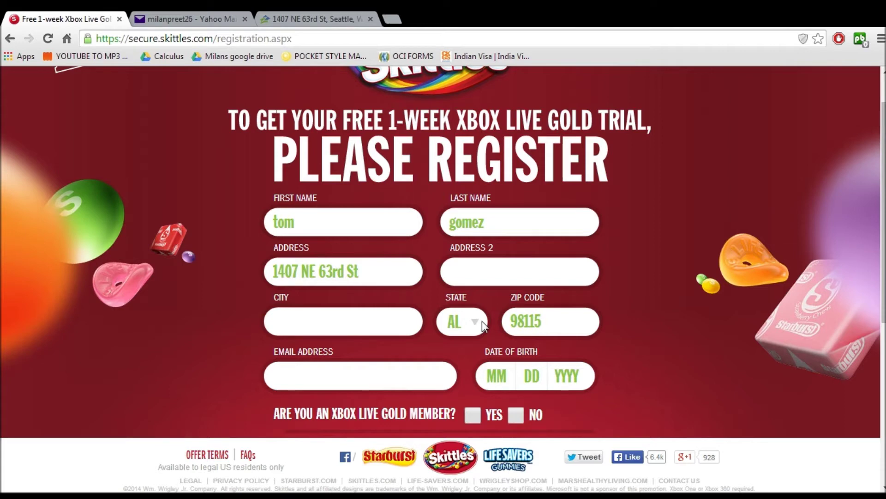
pyautogui.write('w')
pyautogui.hotkey('shift', 'Tab')
pyautogui.write('Seatt')
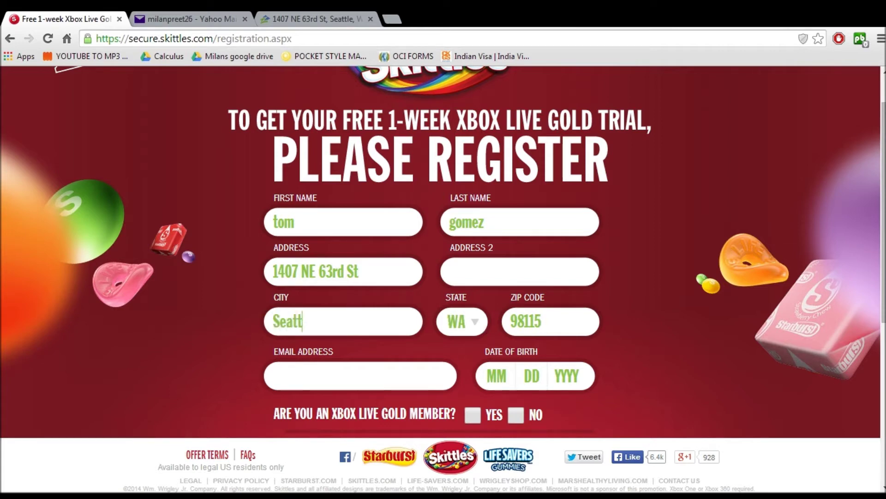
pyautogui.click(490, 373)
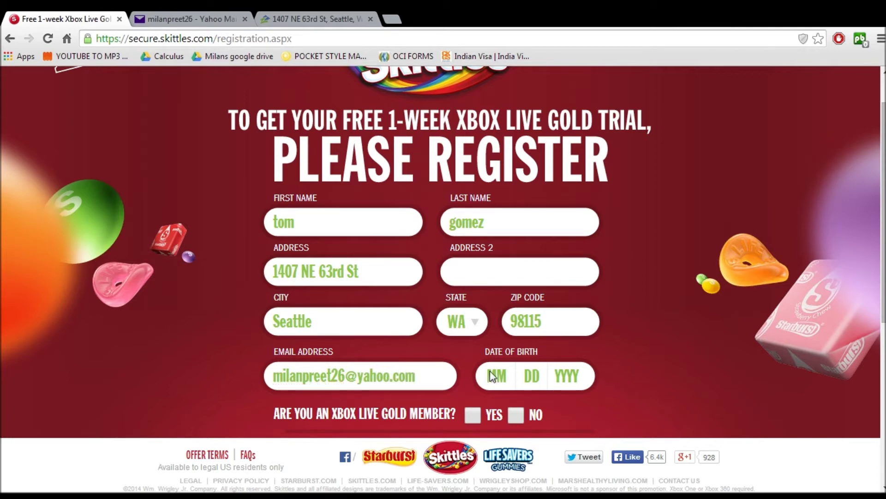
pyautogui.click(534, 378)
pyautogui.write('11')
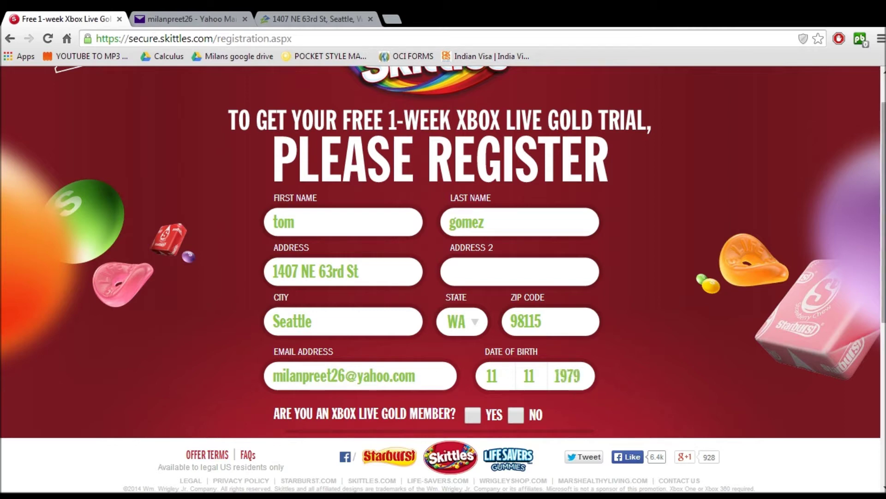
# Step: Answer the registration reCAPTCHA with 1820 and submit the form
pyautogui.scroll(-3, 863, 262)
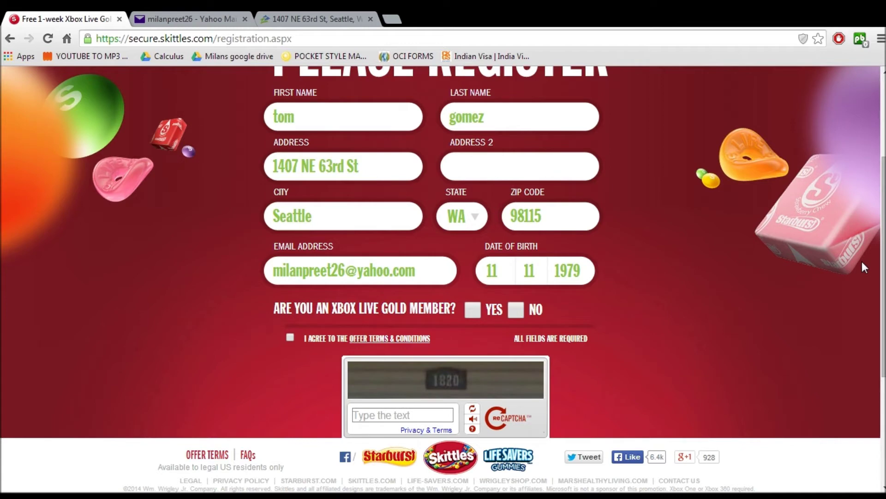
pyautogui.scroll(-2, 845, 259)
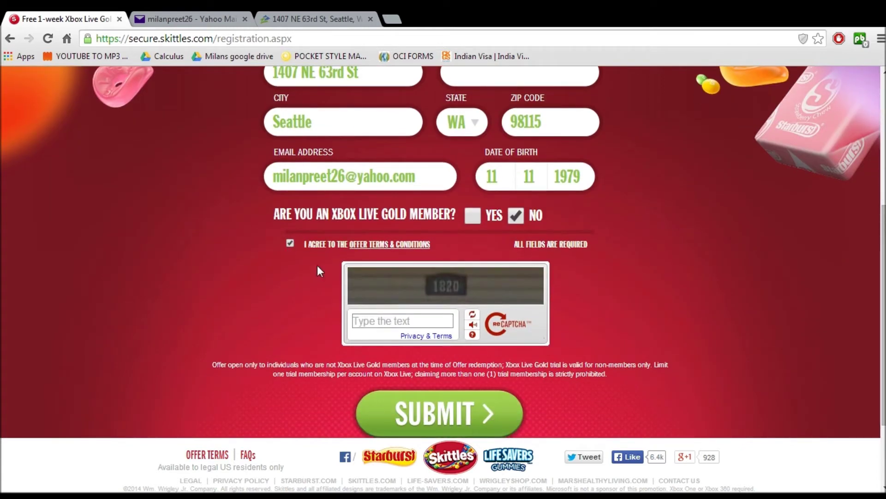
pyautogui.click(369, 321)
pyautogui.write('1820')
pyautogui.scroll(-1, 726, 328)
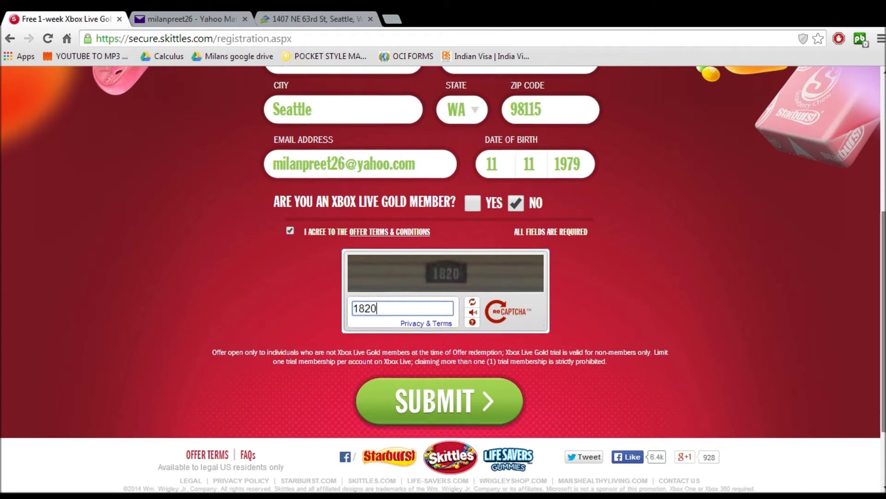
pyautogui.click(450, 363)
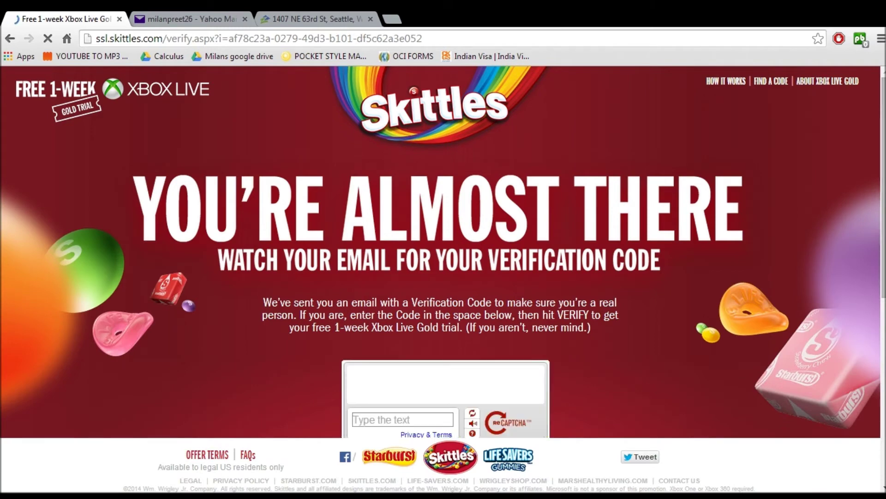
# Step: Type 'eximplyr continue' as the verification page's reCAPTCHA answer
pyautogui.scroll(-3, 443, 251)
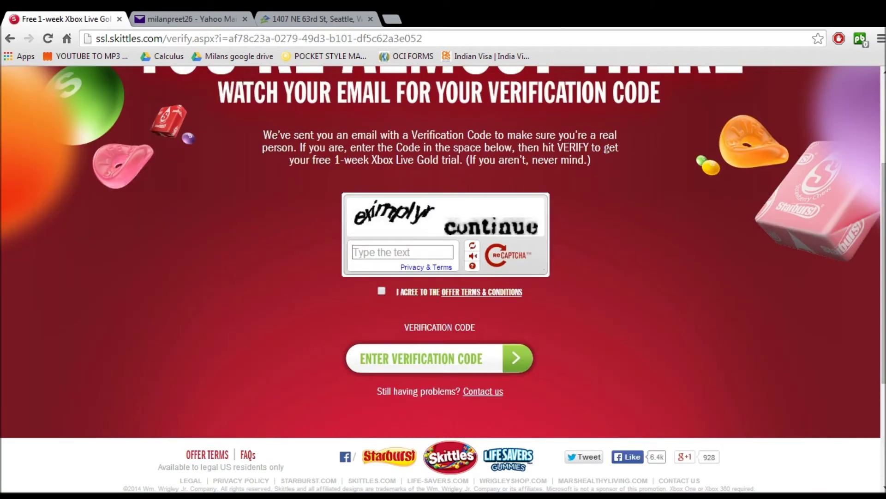
pyautogui.click(403, 252)
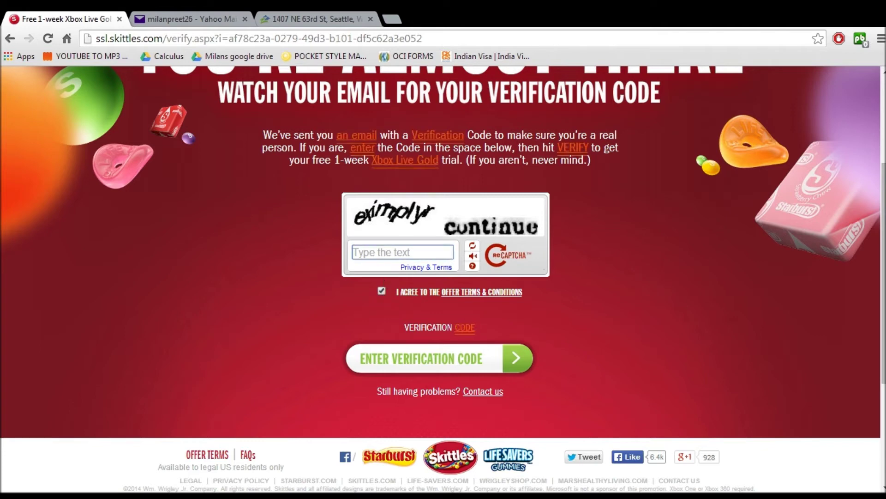
pyautogui.write('eximplyr ')
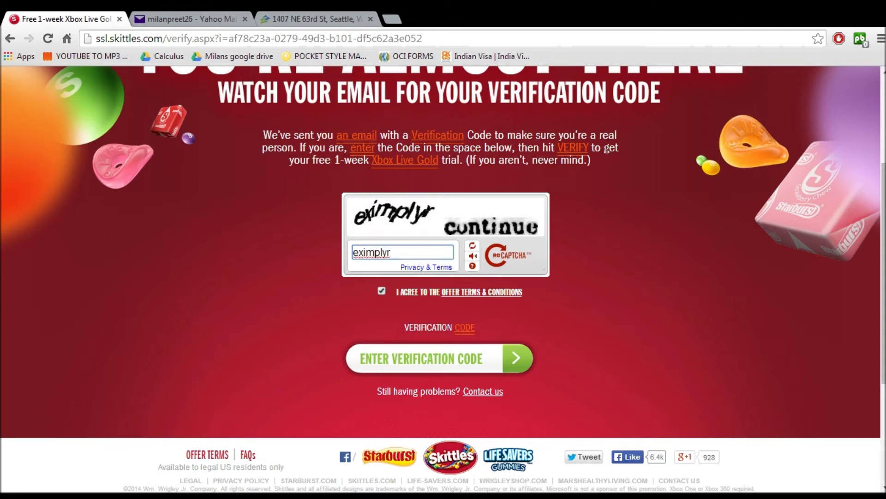
pyautogui.write('continue')
# Step: Refresh Yahoo Mail, open 'Please validate your email' from Spam and select its verification code
pyautogui.click(226, 17)
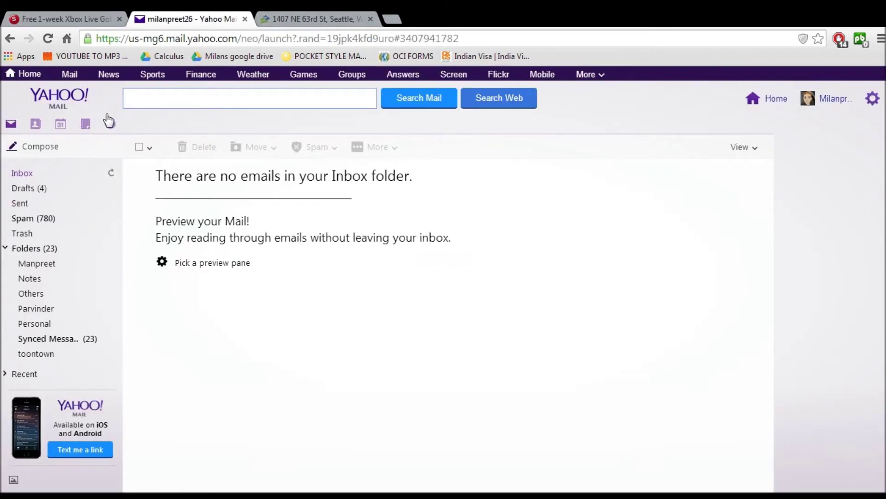
pyautogui.click(45, 39)
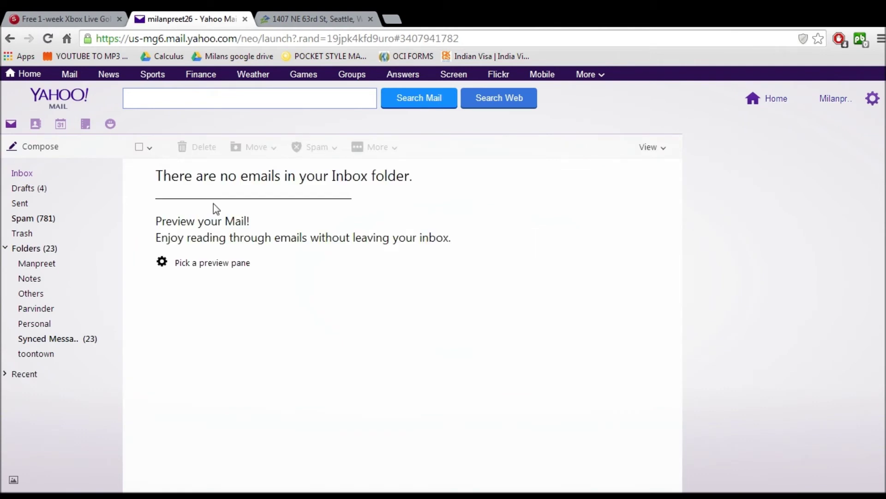
pyautogui.click(52, 40)
pyautogui.click(34, 220)
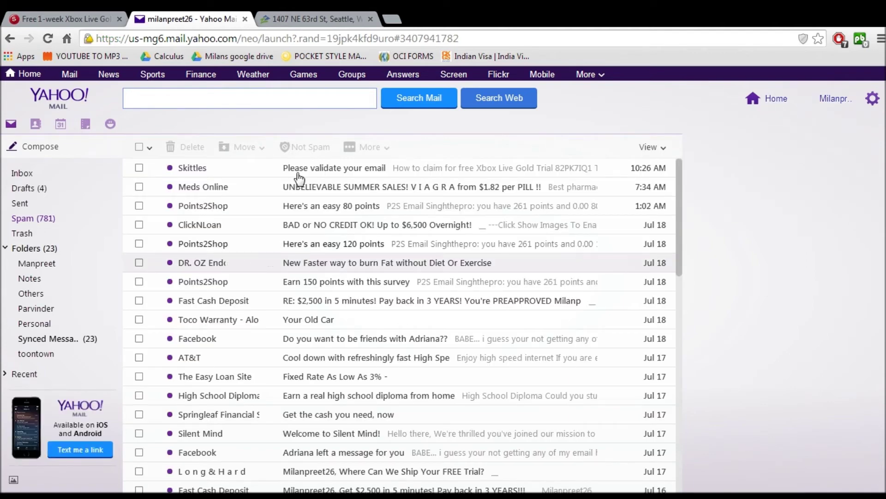
pyautogui.click(305, 171)
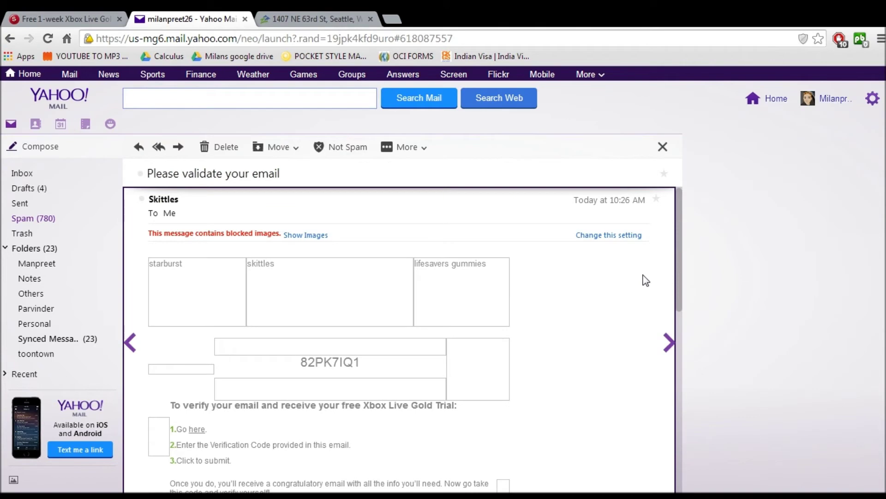
pyautogui.moveTo(300, 363); pyautogui.dragTo(363, 366)
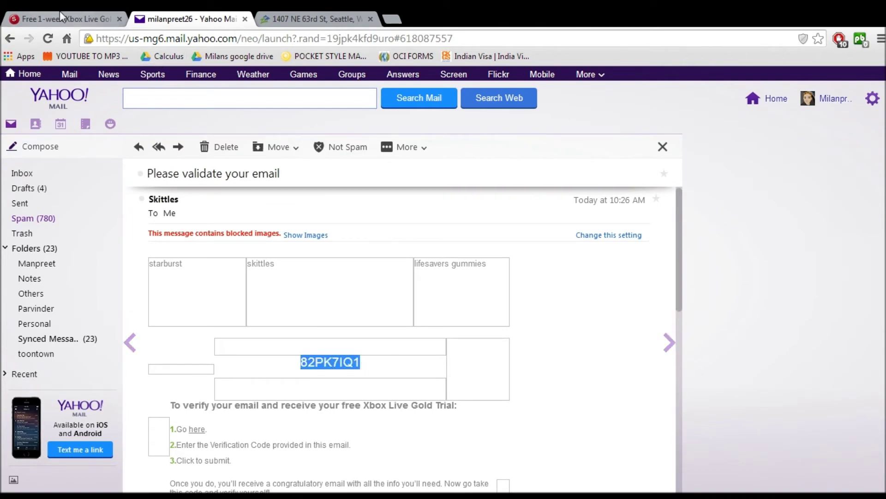
pyautogui.click(60, 16)
# Step: Paste the emailed verification code into the Skittles field and submit it
pyautogui.click(358, 354)
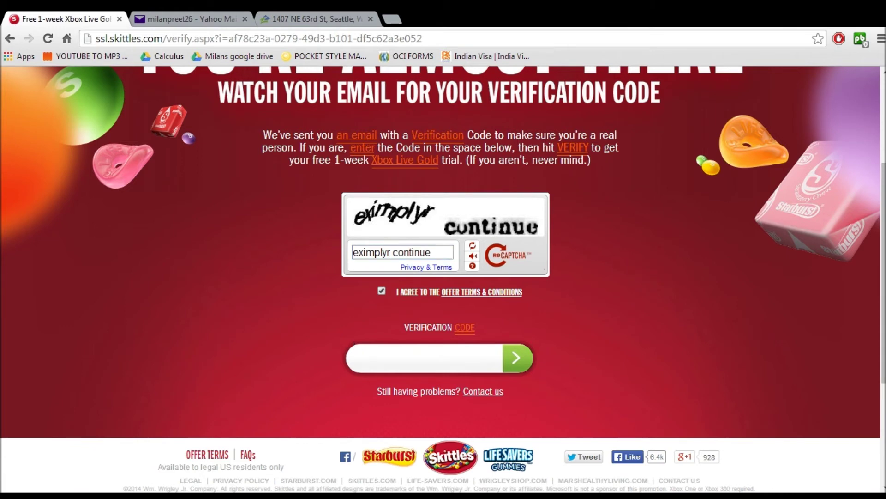
pyautogui.hotkey('ctrl', 'v')
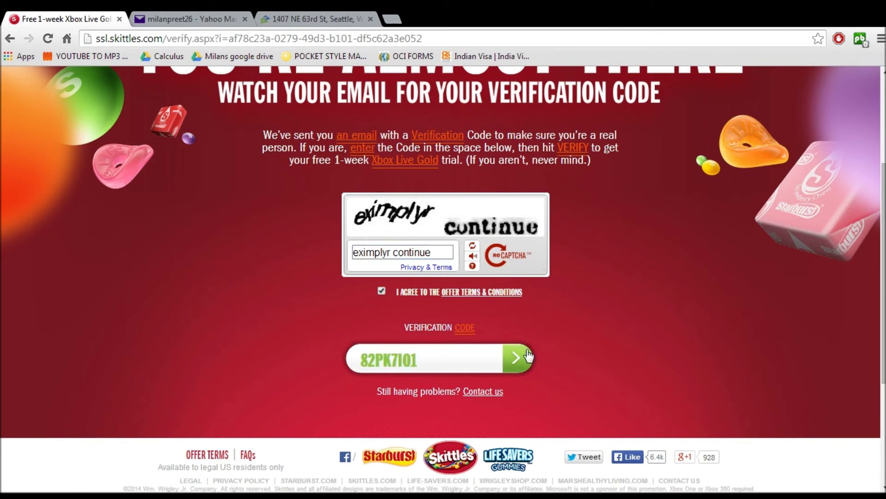
pyautogui.click(520, 360)
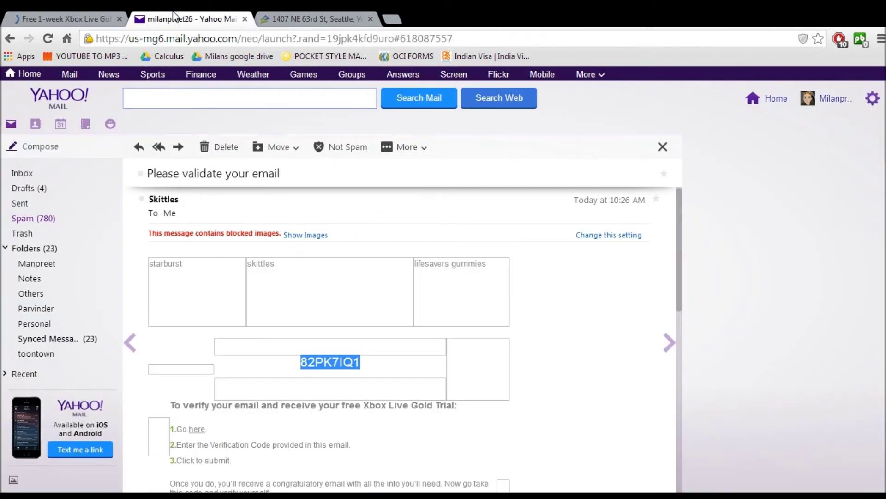
# Step: Refresh Yahoo Mail and reopen the Spam folder to find the new Skittles email
pyautogui.click(177, 18)
pyautogui.click(53, 222)
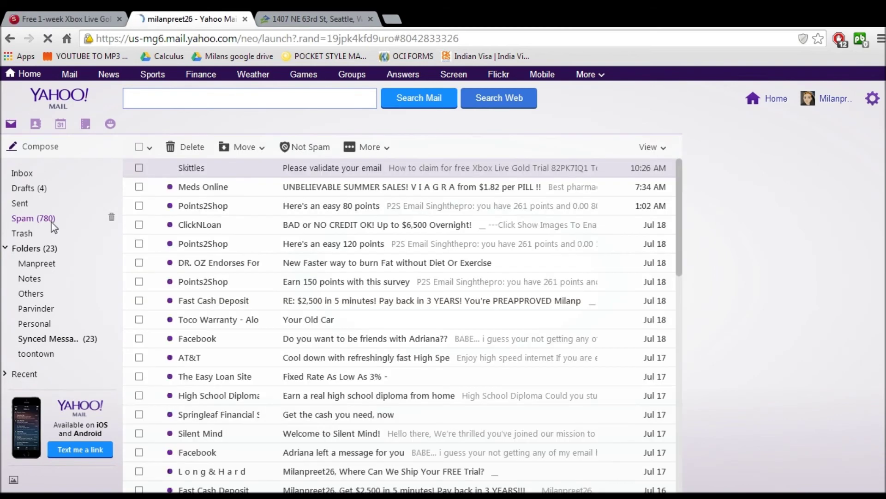
pyautogui.click(50, 40)
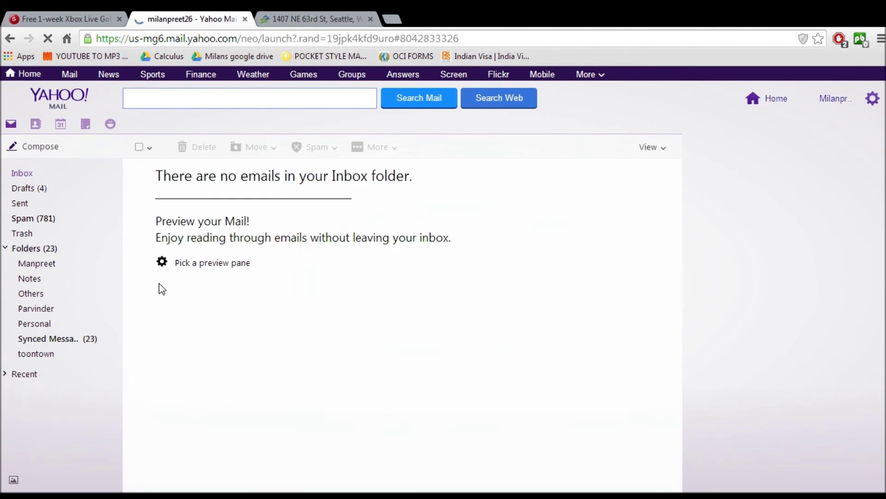
pyautogui.click(50, 220)
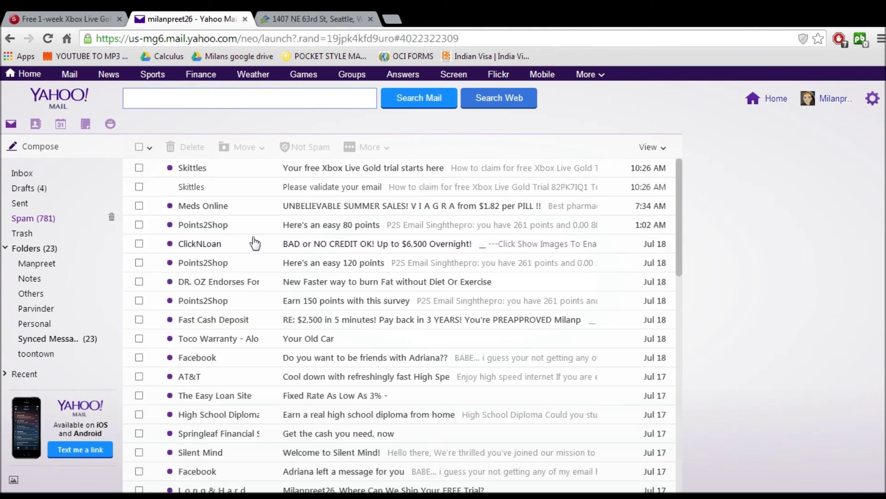
# Step: Open 'Your free Xbox Live Gold trial starts here' to view the trial code, then return to Zillow
pyautogui.click(351, 176)
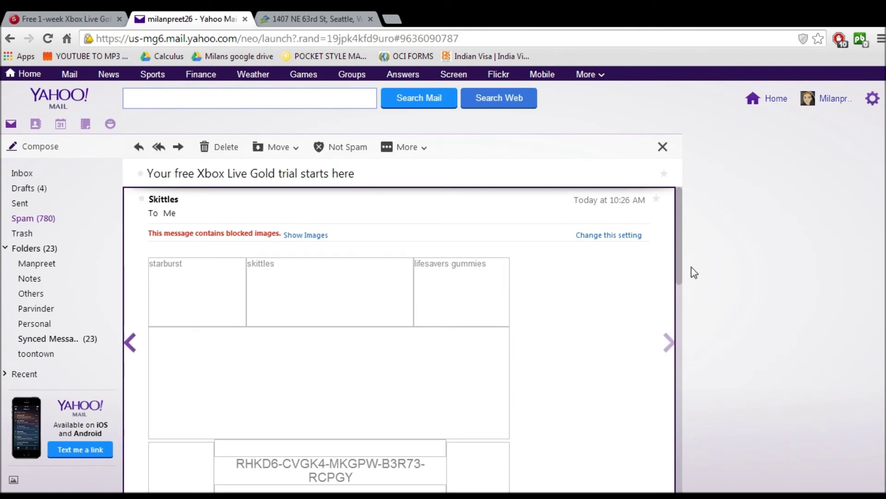
pyautogui.moveTo(681, 263); pyautogui.dragTo(674, 319)
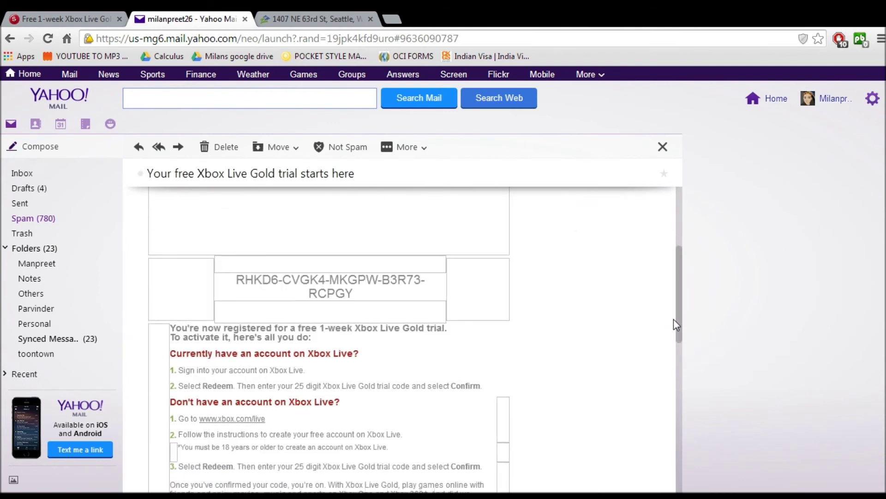
pyautogui.moveTo(246, 290); pyautogui.dragTo(386, 297)
pyautogui.click(387, 298)
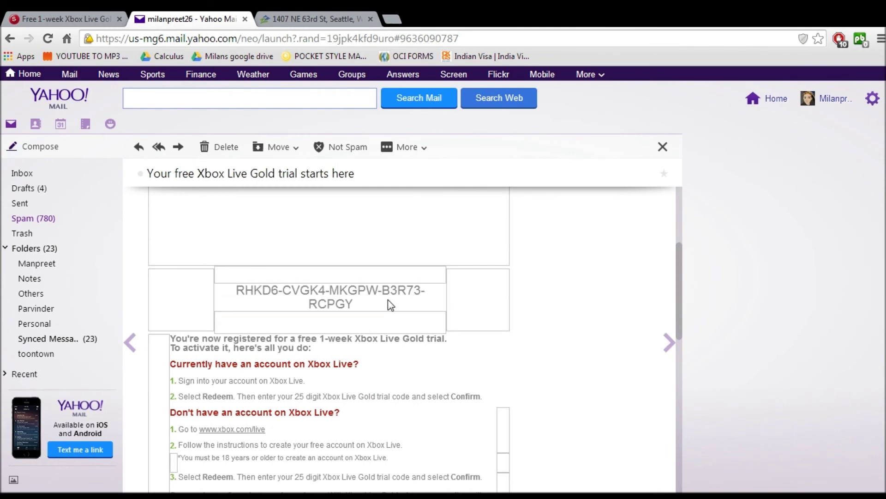
pyautogui.click(305, 14)
pyautogui.scroll(-3, 461, 258)
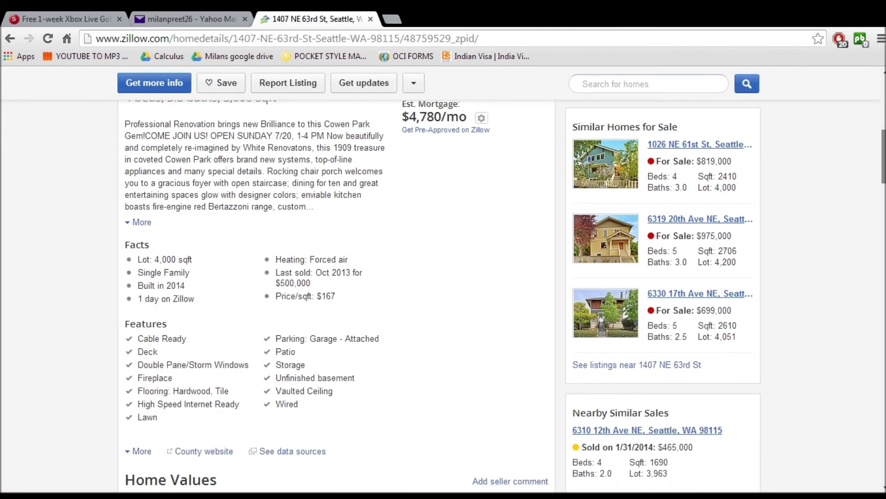